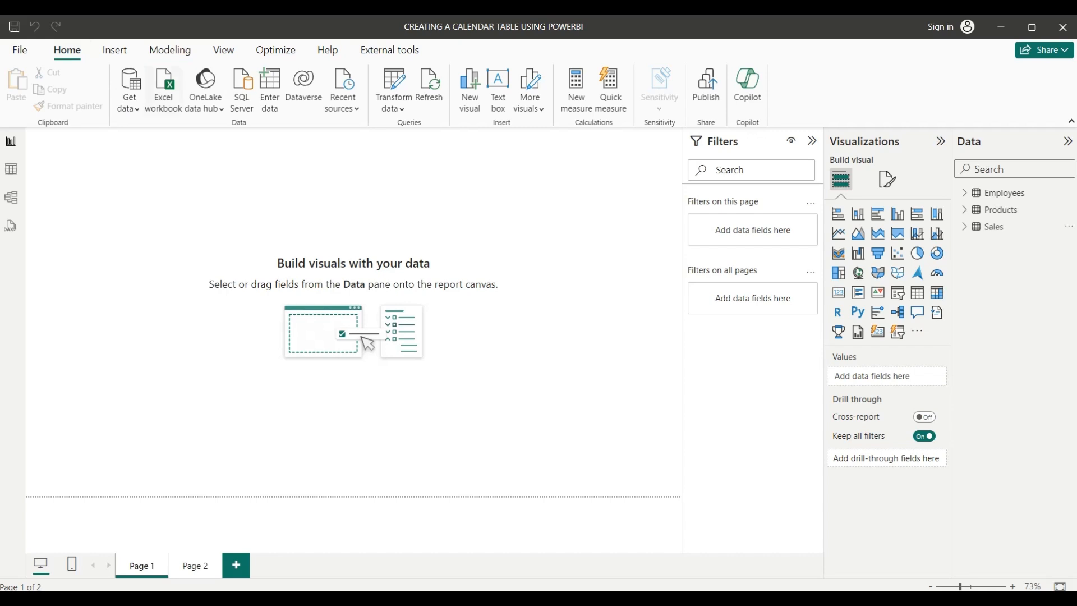
{"action": "left_click", "coordinate": [129, 104]}
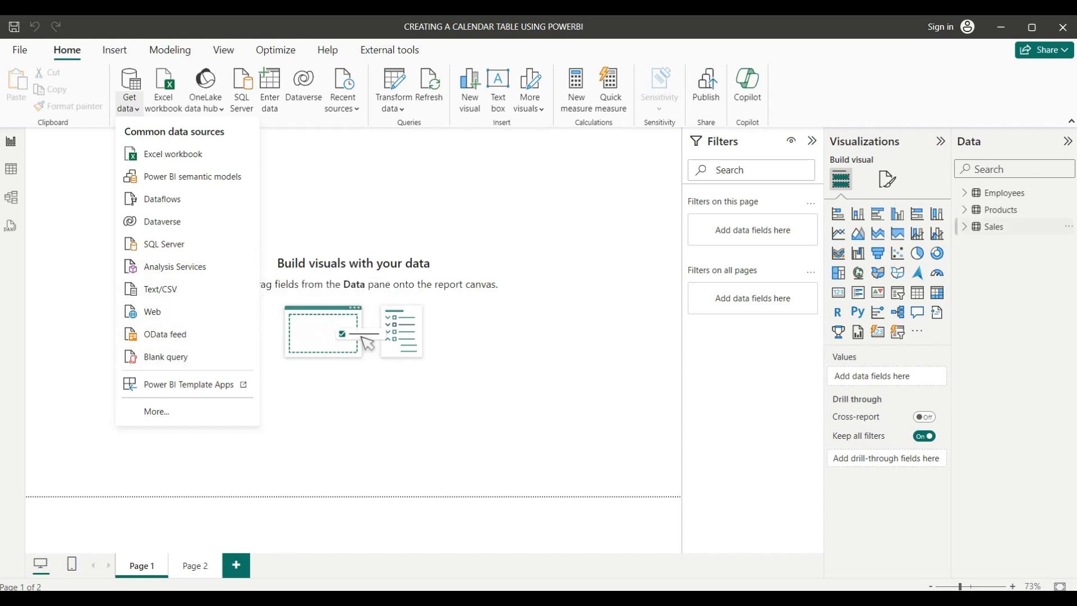
{"action": "left_click", "coordinate": [129, 103]}
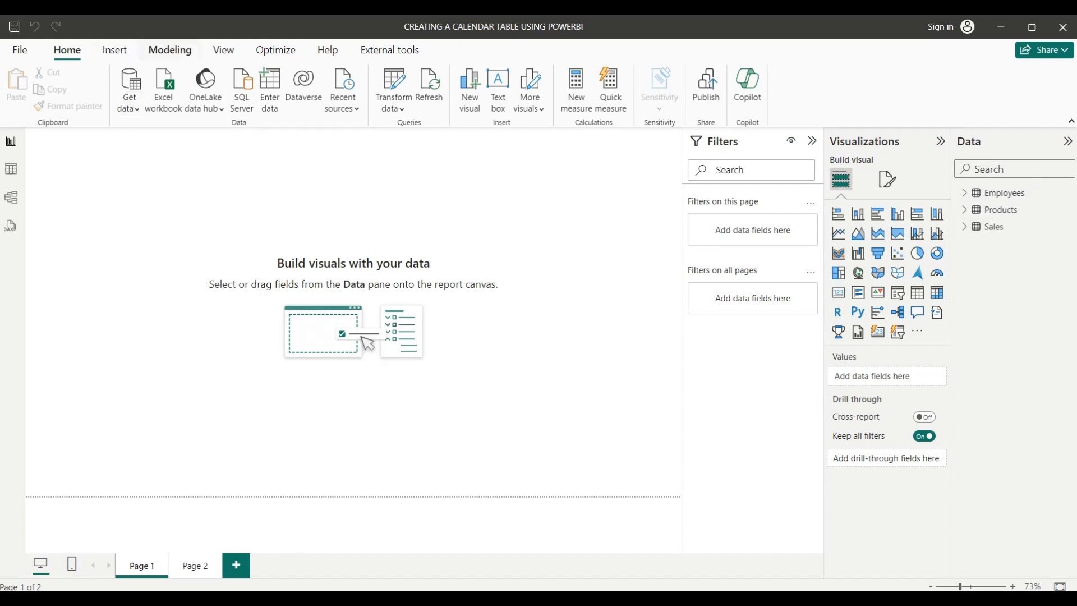
Create a calculated table named Calendar whose DAX formula begins with ADDCOLUMNS over CALENDARAUTO()
{"action": "left_click", "coordinate": [170, 49]}
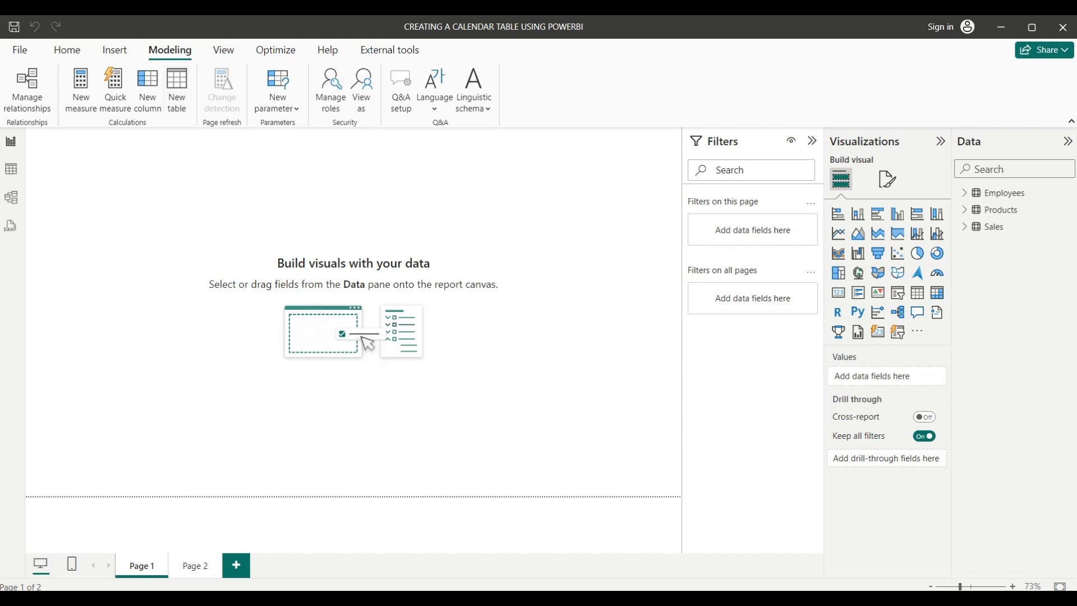
{"action": "left_click", "coordinate": [177, 90]}
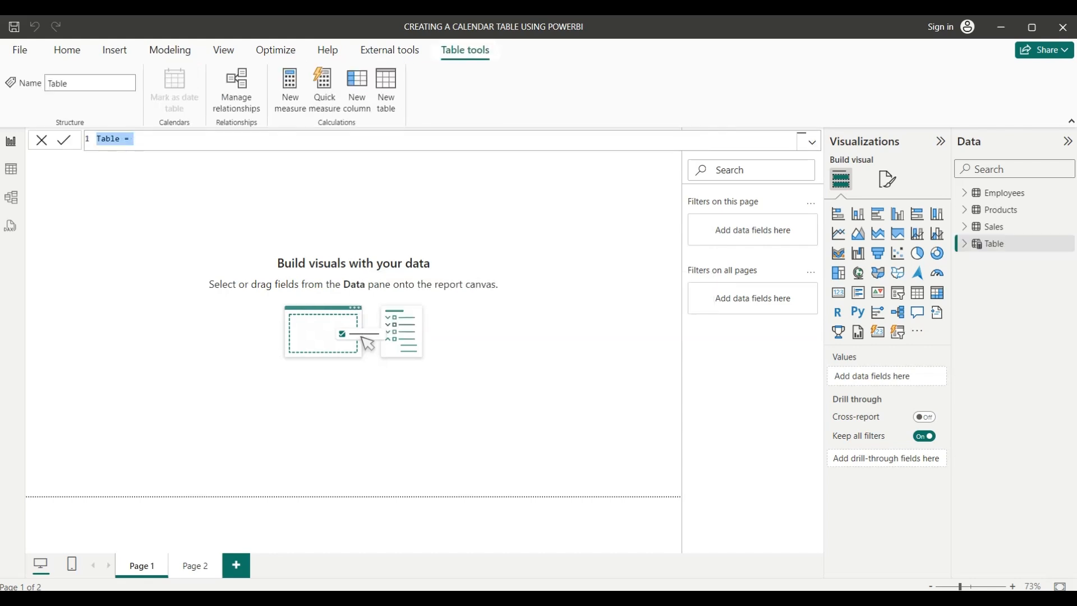
{"action": "left_click", "coordinate": [120, 139]}
{"action": "key", "text": "BackSpace"}
{"action": "key", "text": "BackSpace"}
{"action": "key", "text": "BackSpace"}
{"action": "key", "text": "BackSpace"}
{"action": "key", "text": "BackSpace"}
{"action": "type", "text": "Calendar = add"}
{"action": "key", "text": "Tab"}
{"action": "type", "text": "cale"}
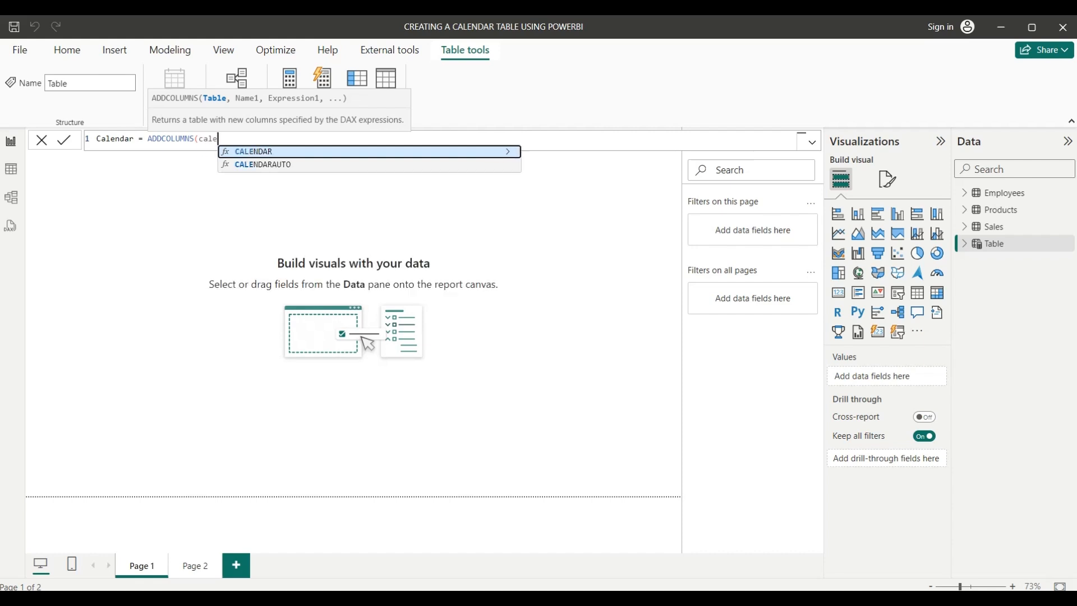
{"action": "key", "text": "Down"}
{"action": "key", "text": "Tab"}
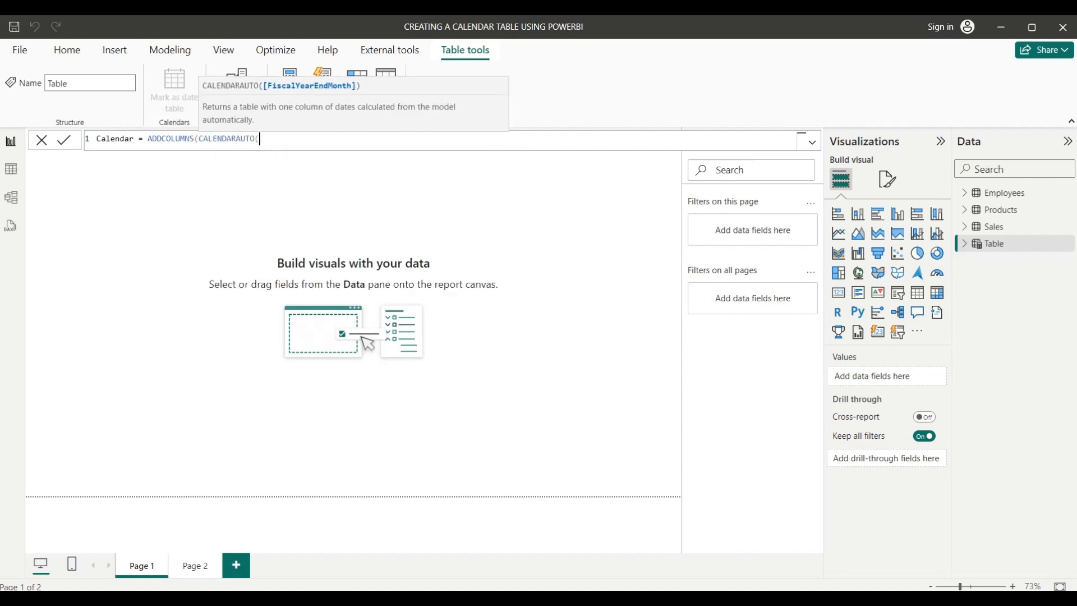
{"action": "type", "text": ")"}
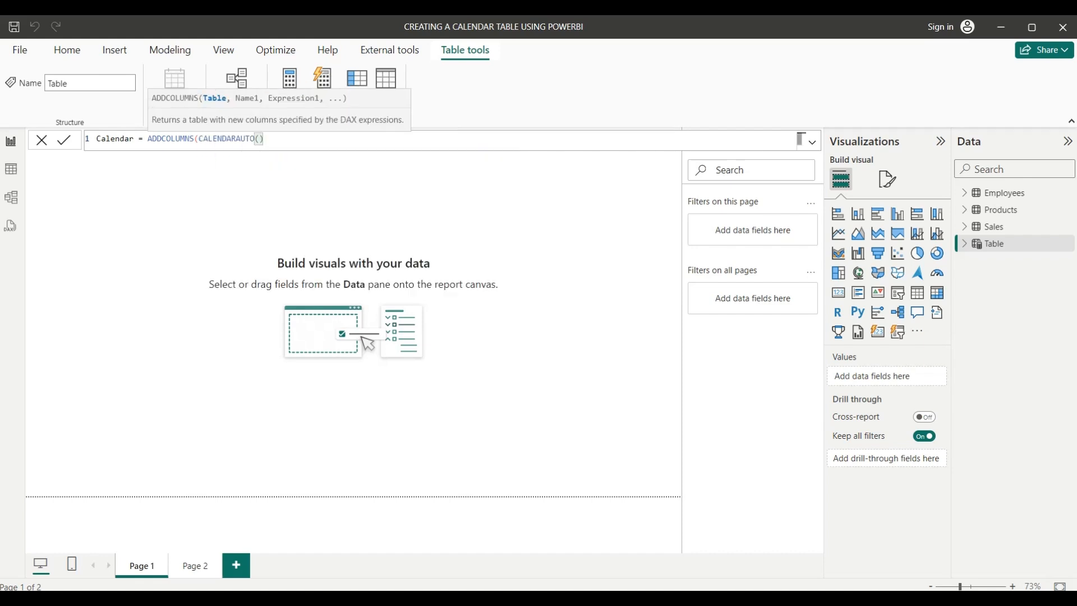
Add a "Month No" column to the Calendar formula, calculated as MONTH([Date])
{"action": "type", "text": ",\"Monh"}
{"action": "key", "text": "BackSpace"}
{"action": "type", "text": "th No\",M"}
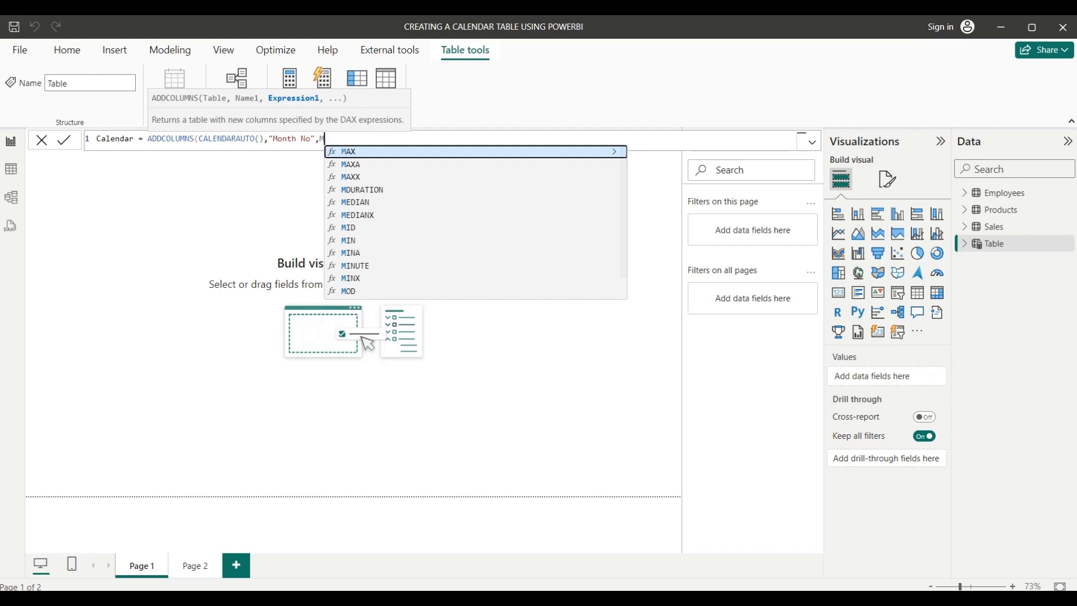
{"action": "type", "text": "on"}
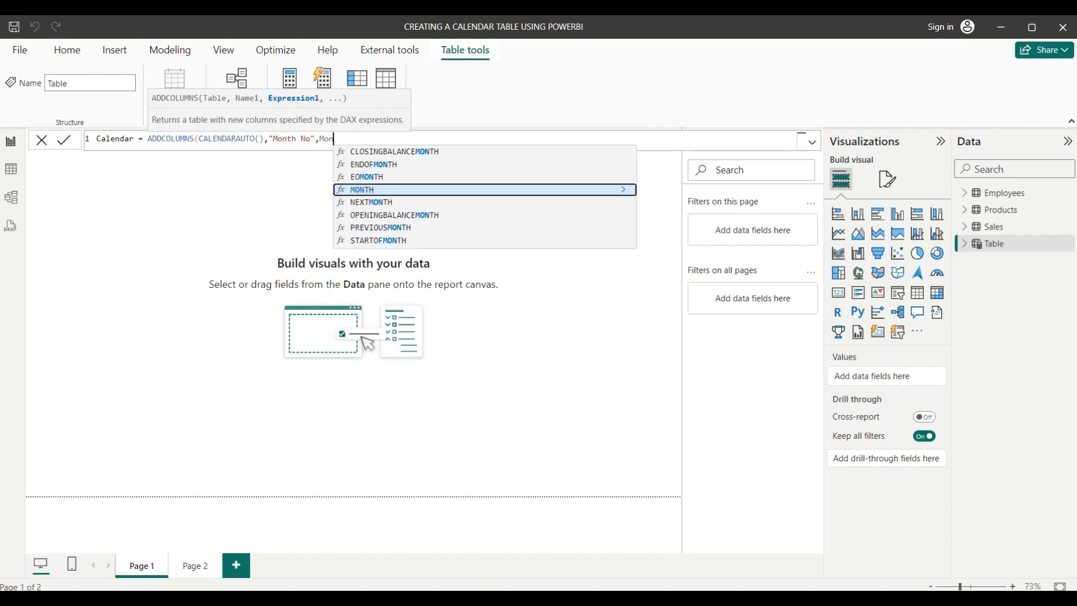
{"action": "key", "text": "Tab"}
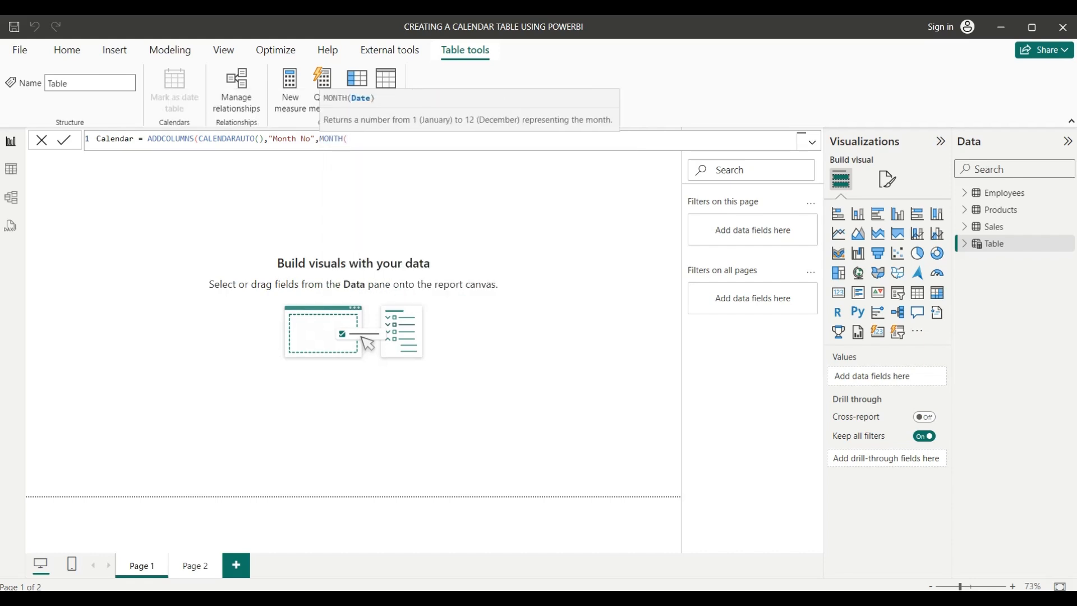
{"action": "type", "text": "["}
{"action": "key", "text": "Tab"}
{"action": "type", "text": "),"}
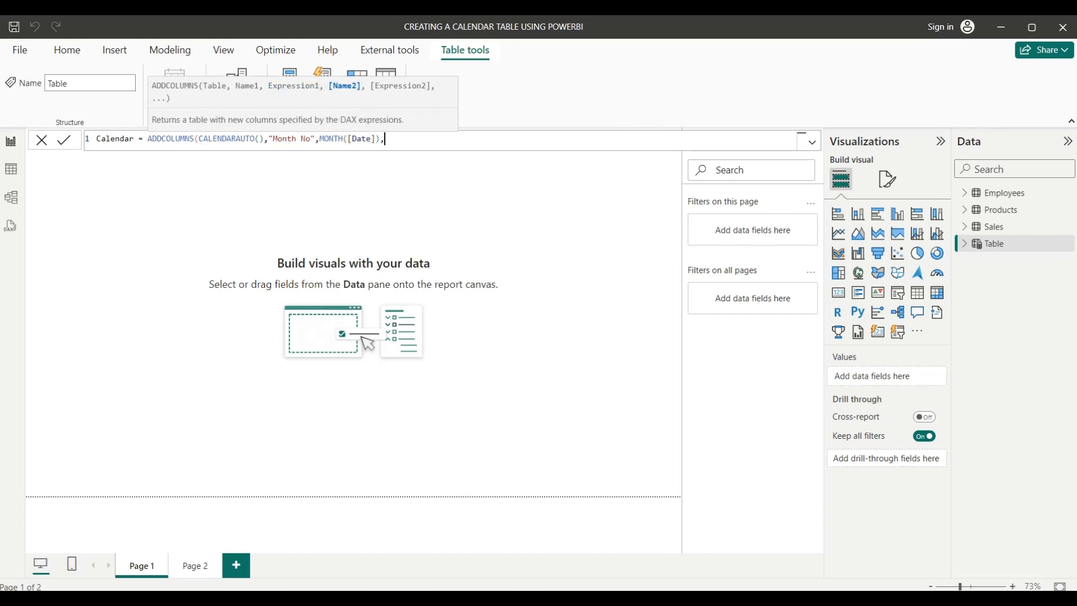
Add a "Month" column to the Calendar formula, defined as FORMAT([Date],"MMMM")
{"action": "type", "text": "\"Month\","}
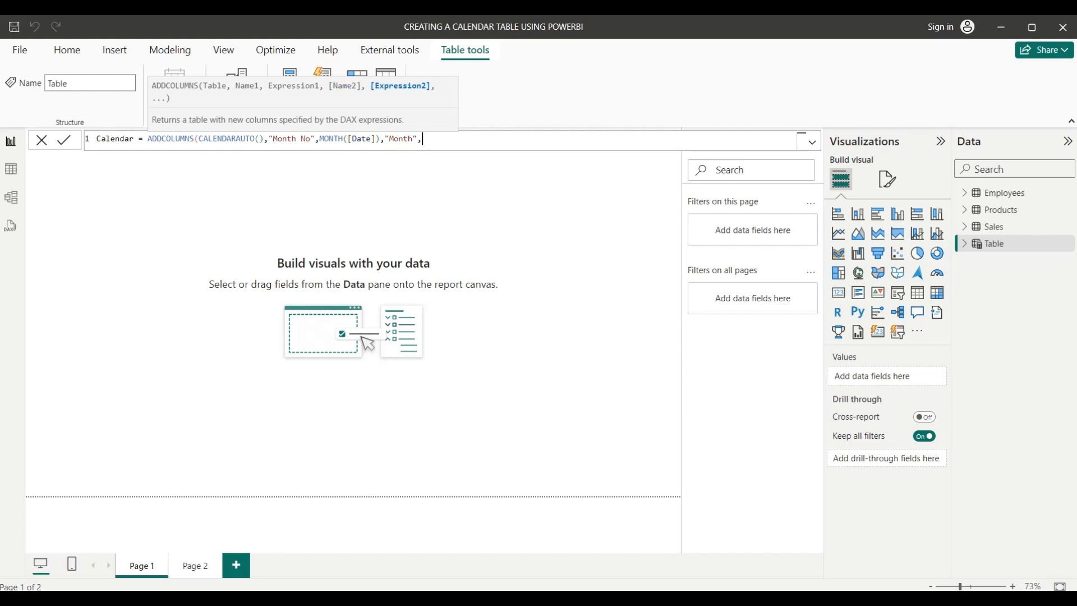
{"action": "type", "text": "Form"}
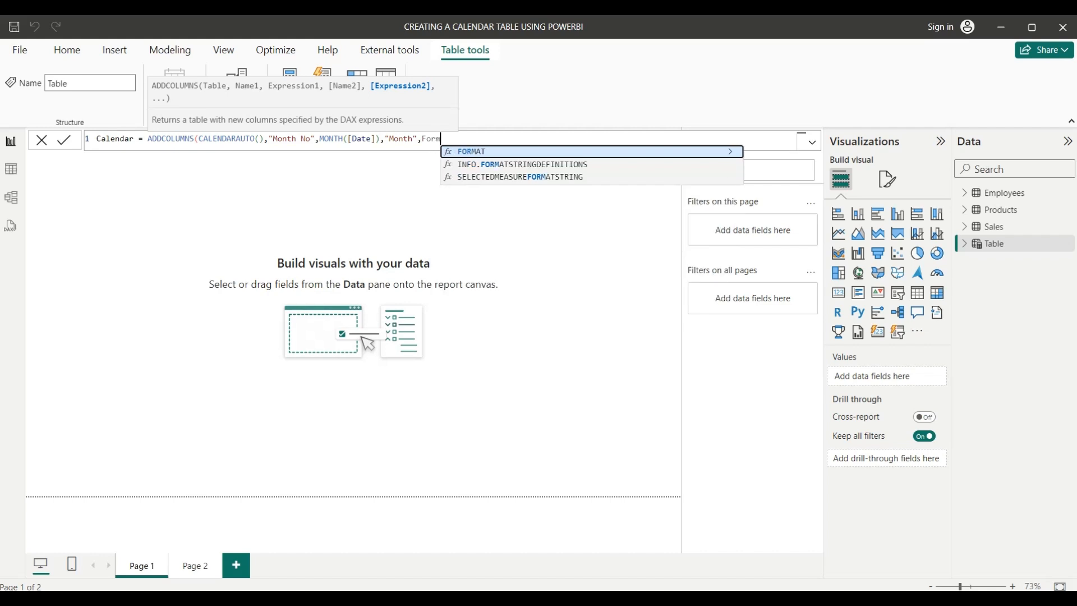
{"action": "key", "text": "Tab"}
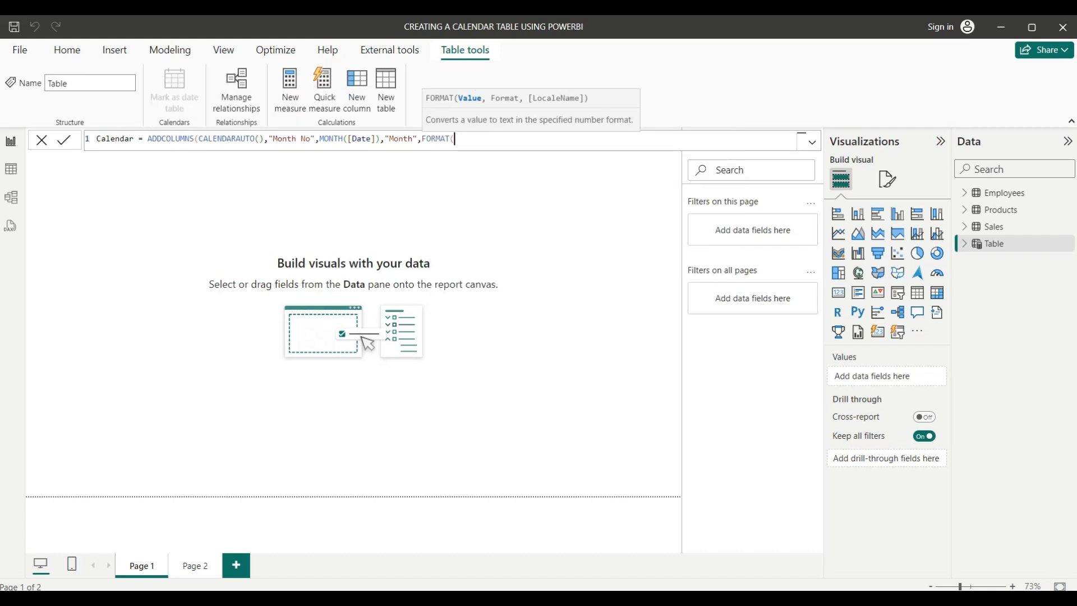
{"action": "type", "text": "[d"}
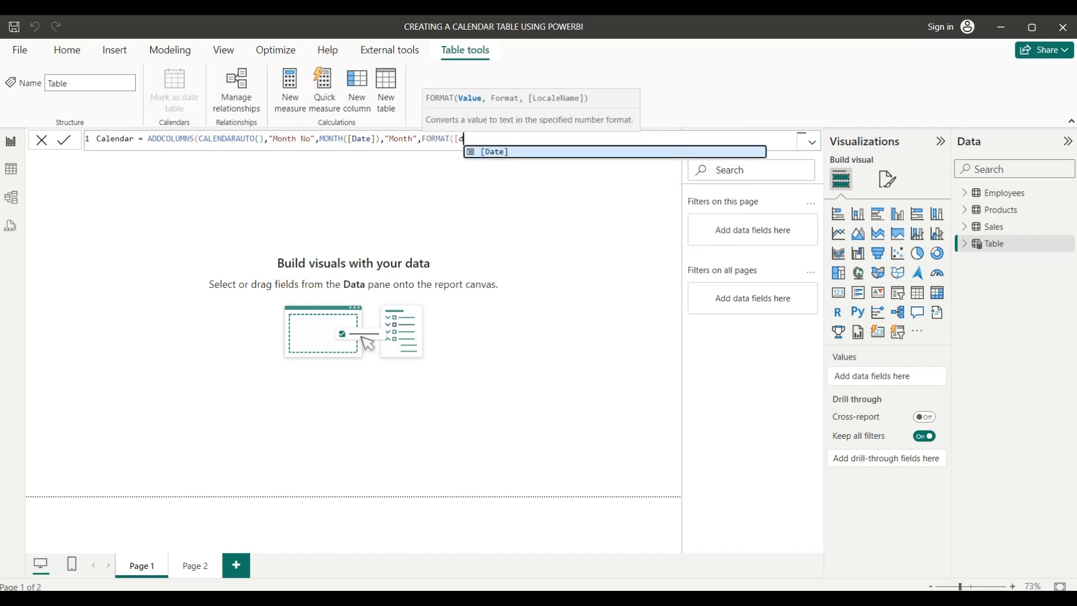
{"action": "key", "text": "Tab"}
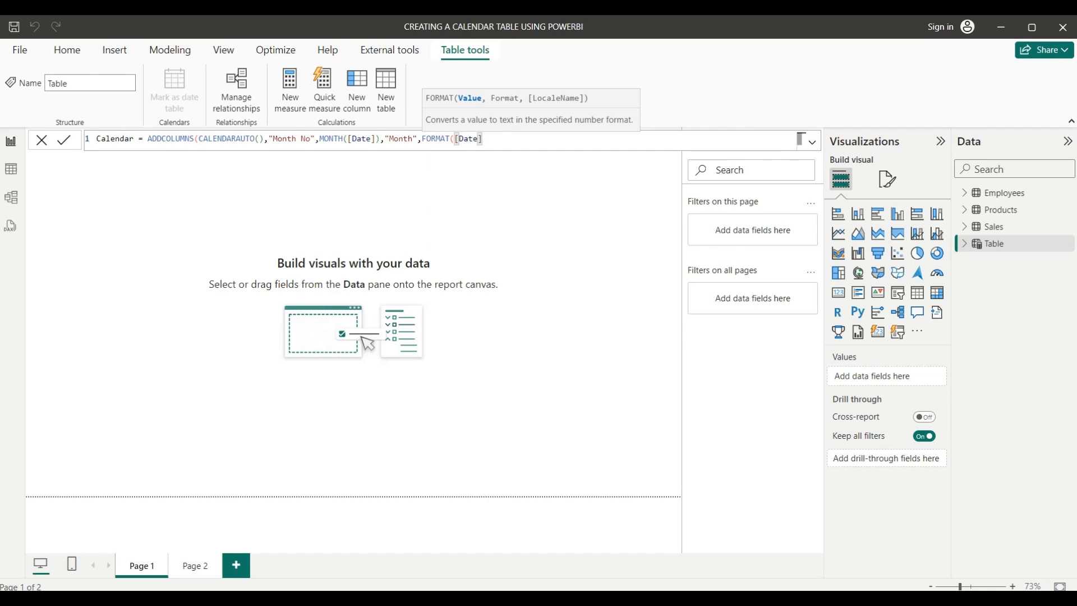
{"action": "type", "text": ",\"MMMM\""}
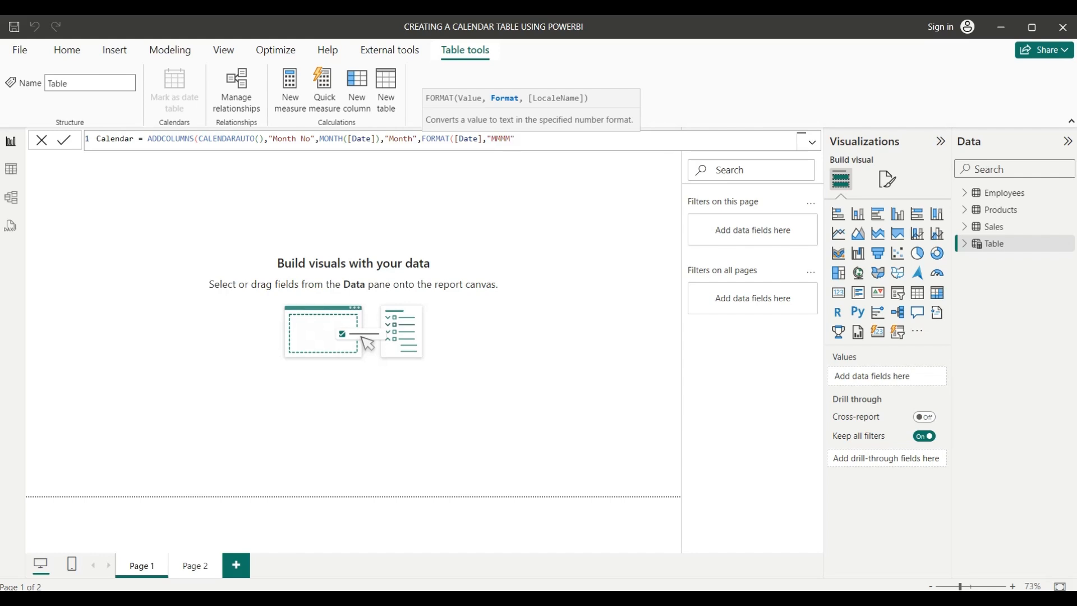
{"action": "type", "text": ")"}
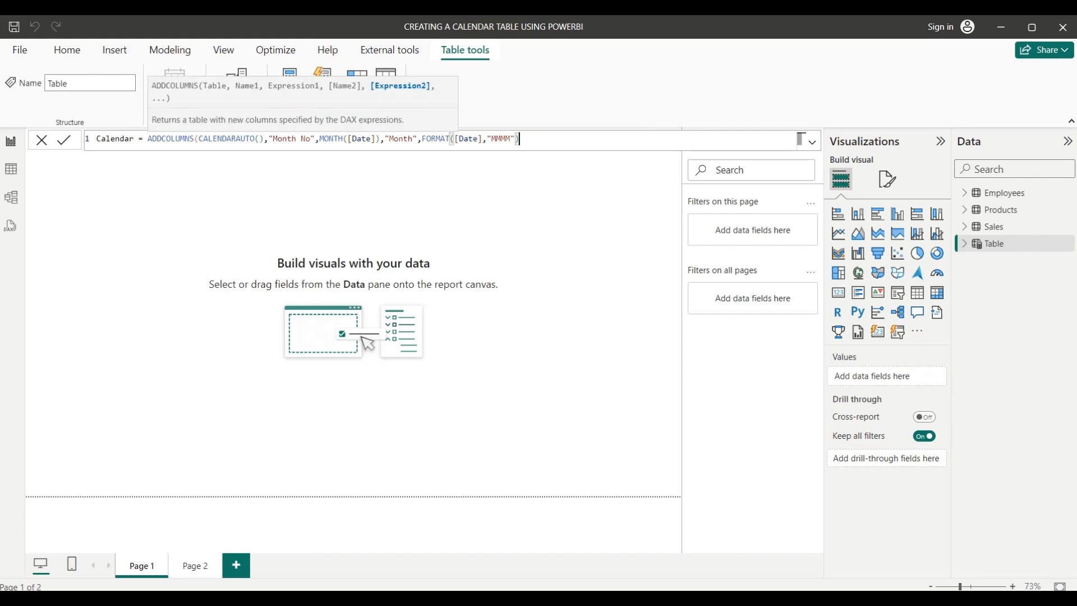
{"action": "type", "text": ","}
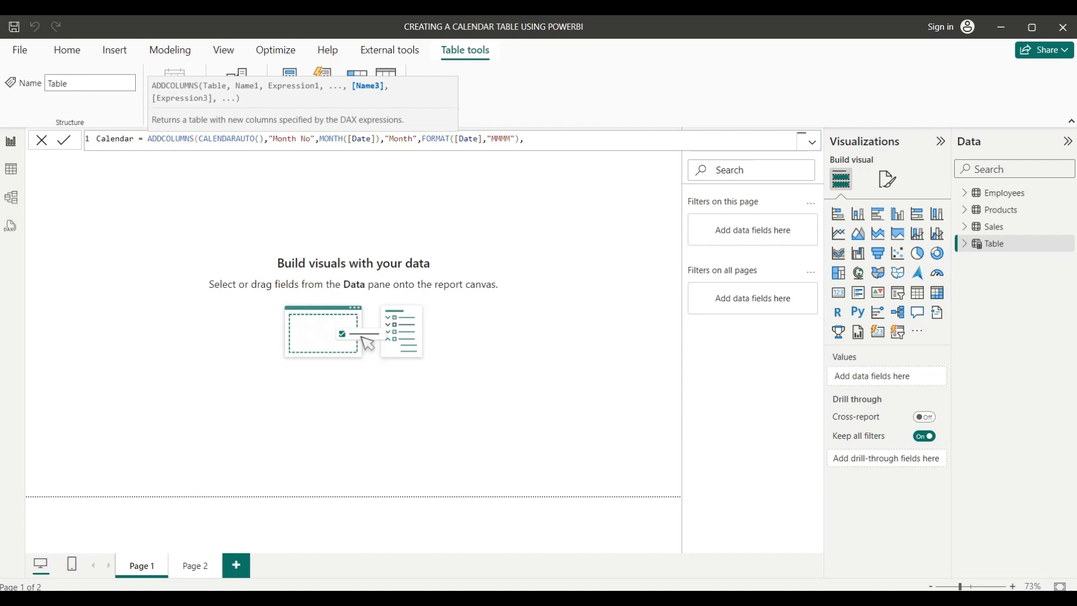
Add a "Year" column defined as YEAR([Date]), close the ADDCOLUMNS formula and commit the Calendar table
{"action": "type", "text": "\"YEAR"}
{"action": "key", "text": "BackSpace"}
{"action": "key", "text": "BackSpace"}
{"action": "key", "text": "BackSpace"}
{"action": "type", "text": "ear\",Yea"}
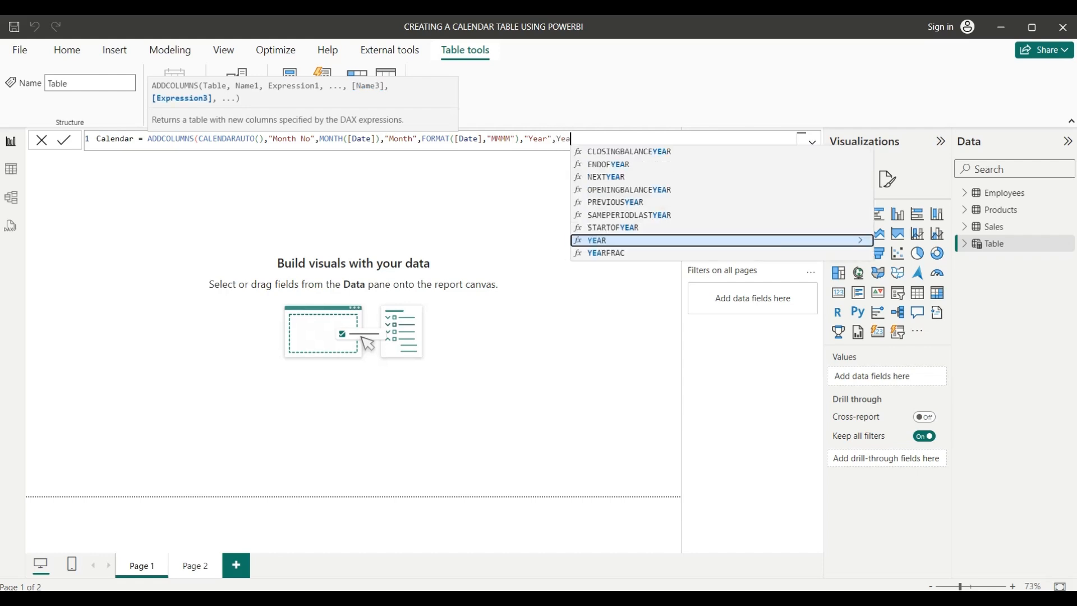
{"action": "key", "text": "Tab"}
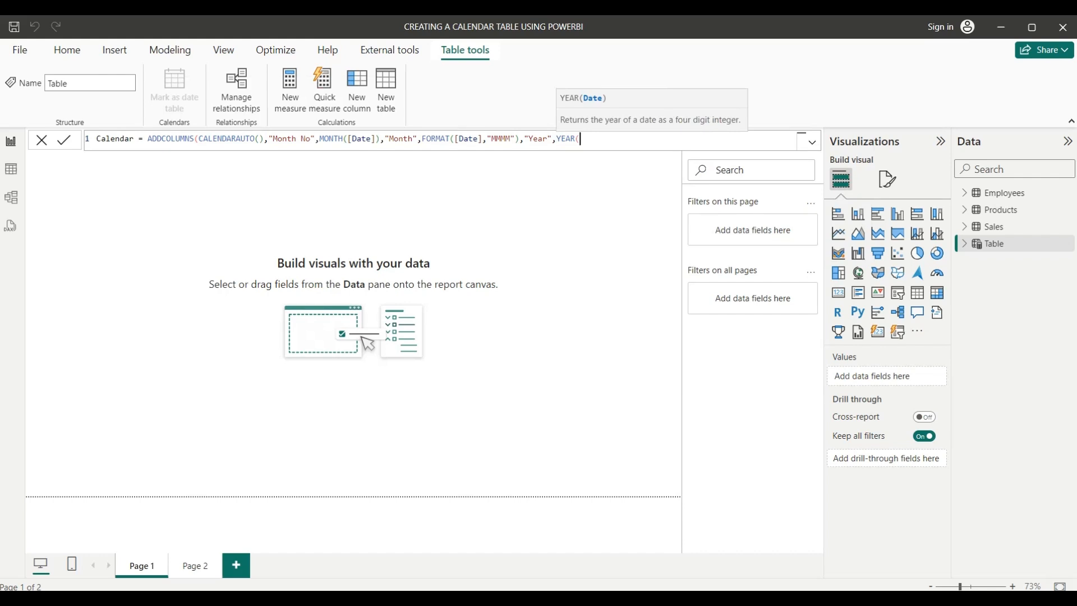
{"action": "type", "text": "[D"}
{"action": "key", "text": "Tab"}
{"action": "type", "text": "))"}
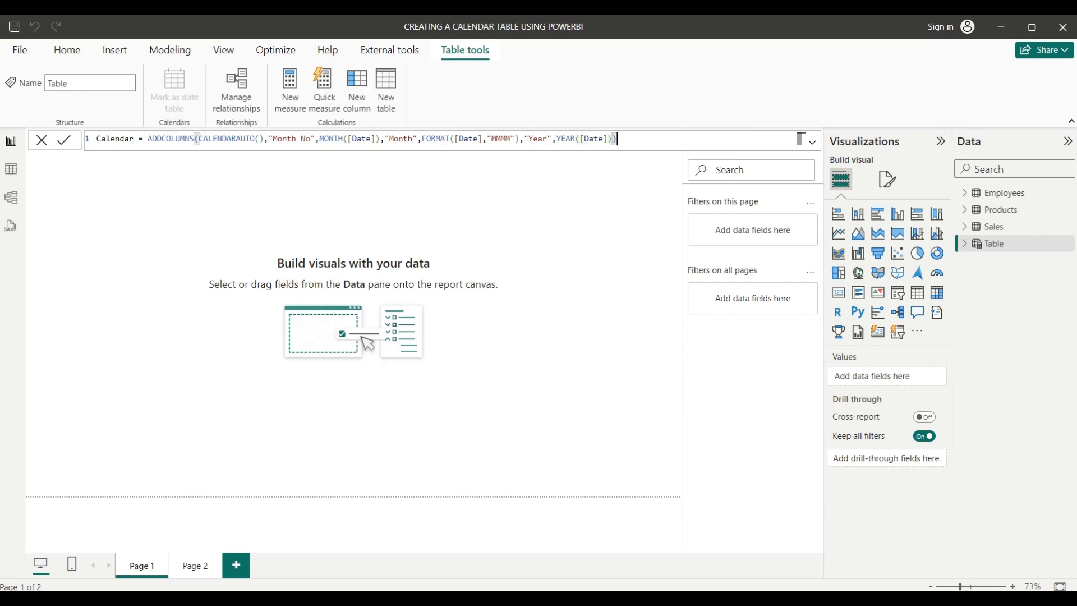
{"action": "key", "text": "shift+Home"}
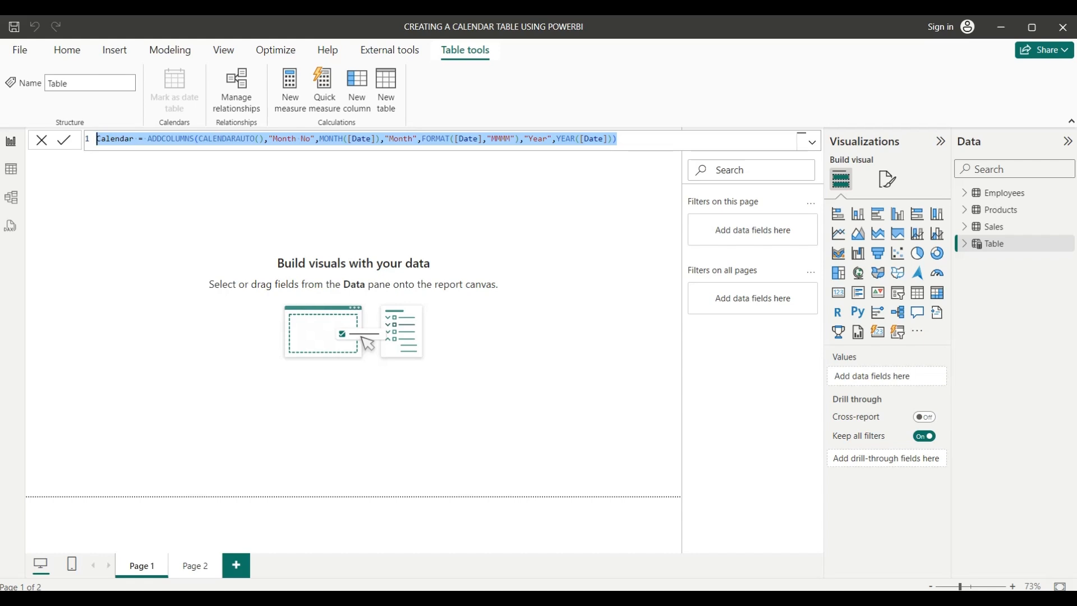
{"action": "left_click", "coordinate": [801, 139]}
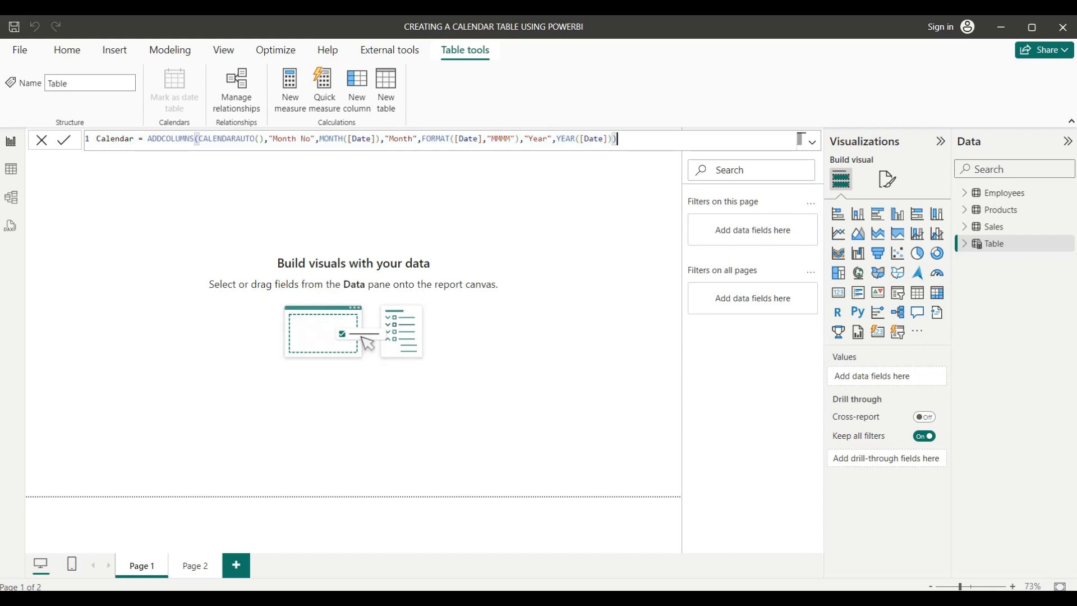
{"action": "key", "text": "Return"}
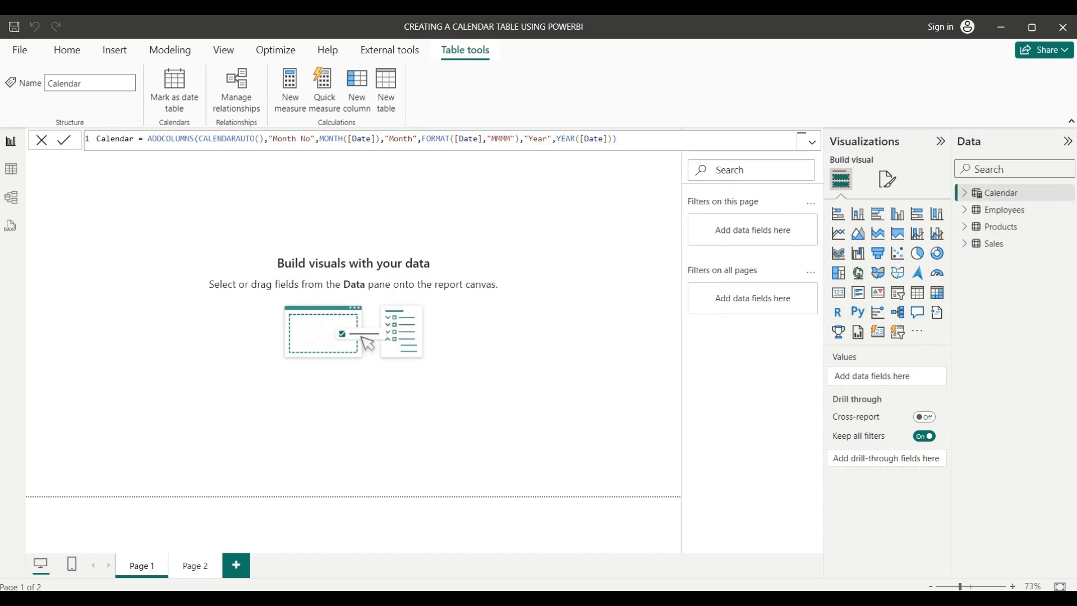
Show the Calendar table's data and set the Month No column to sort by Month No
{"action": "left_click", "coordinate": [11, 169]}
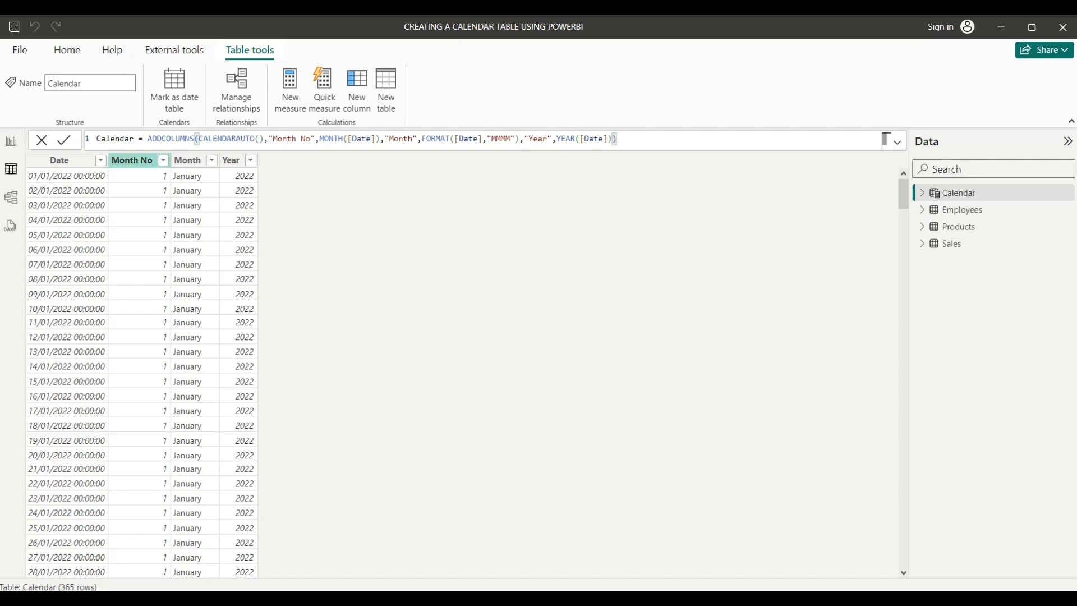
{"action": "left_click", "coordinate": [132, 160]}
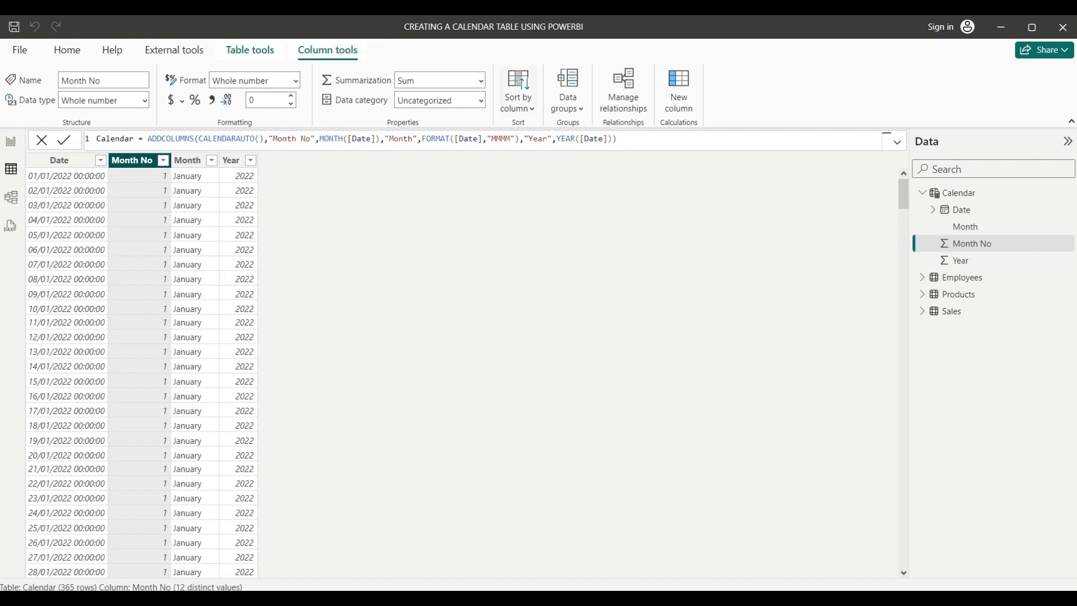
{"action": "left_click", "coordinate": [517, 101]}
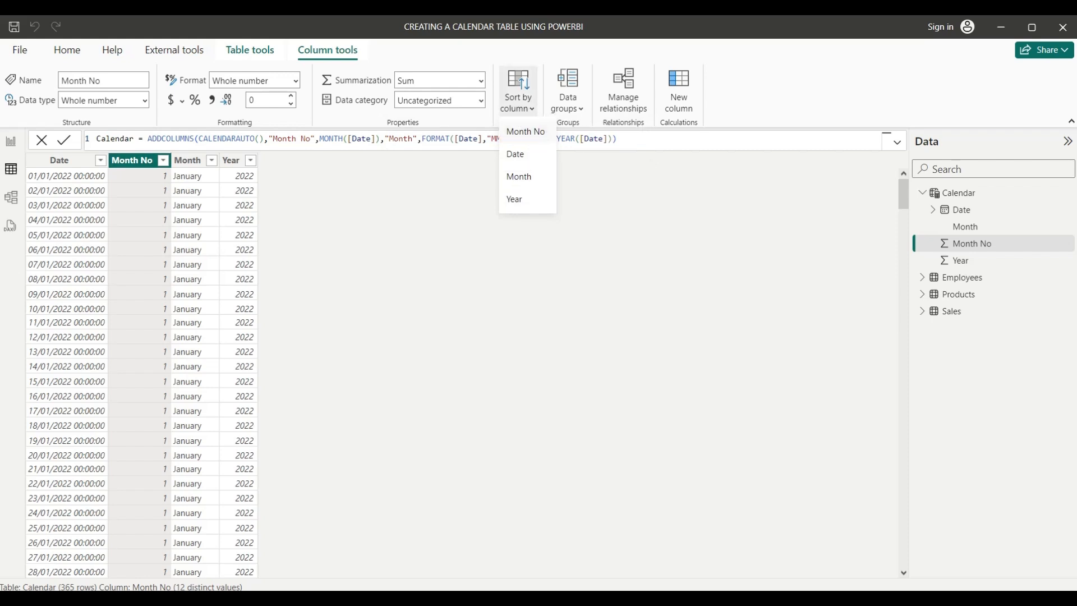
{"action": "left_click", "coordinate": [526, 132]}
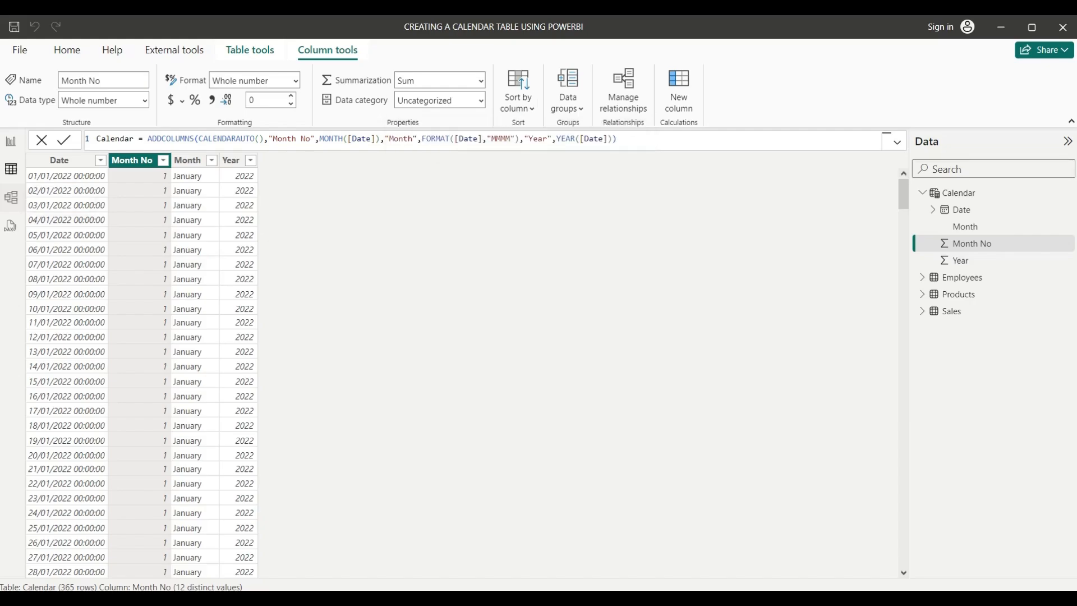
In the model, create an active many-to-one relationship from Sales MonthYear to Calendar Date with single cross-filter direction
{"action": "left_click", "coordinate": [11, 198]}
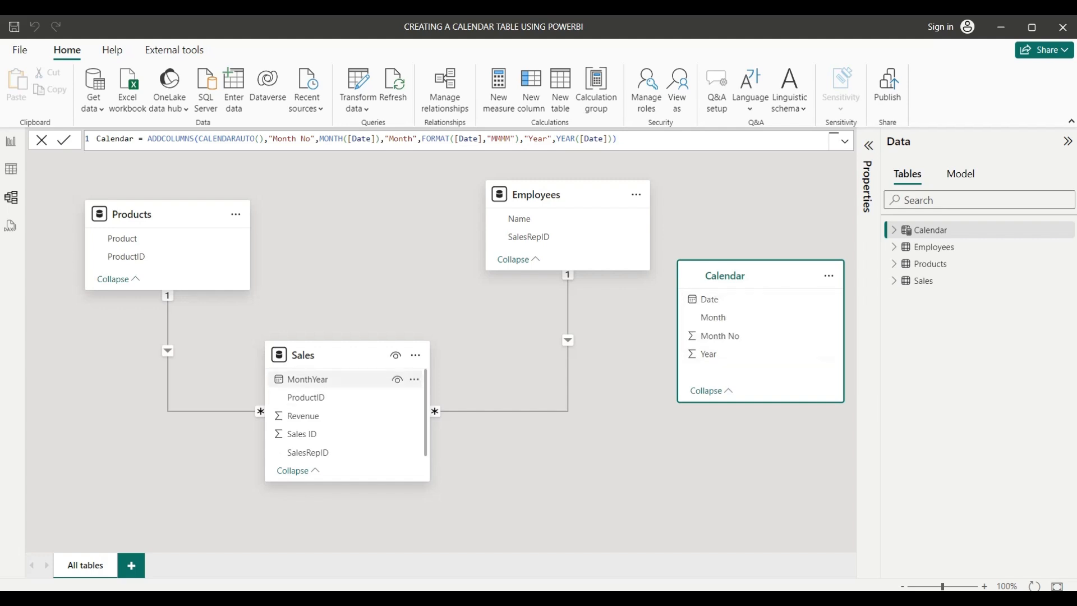
{"action": "left_click_drag", "start_coordinate": [314, 379], "coordinate": [714, 300]}
{"action": "left_click_drag", "start_coordinate": [314, 379], "coordinate": [694, 302]}
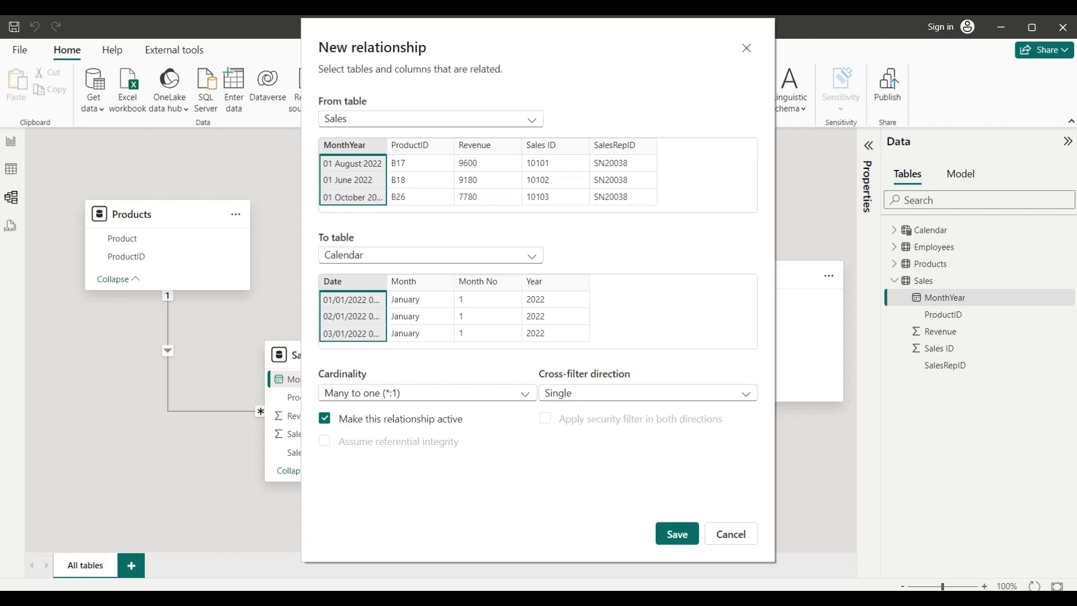
{"action": "left_click", "coordinate": [678, 534]}
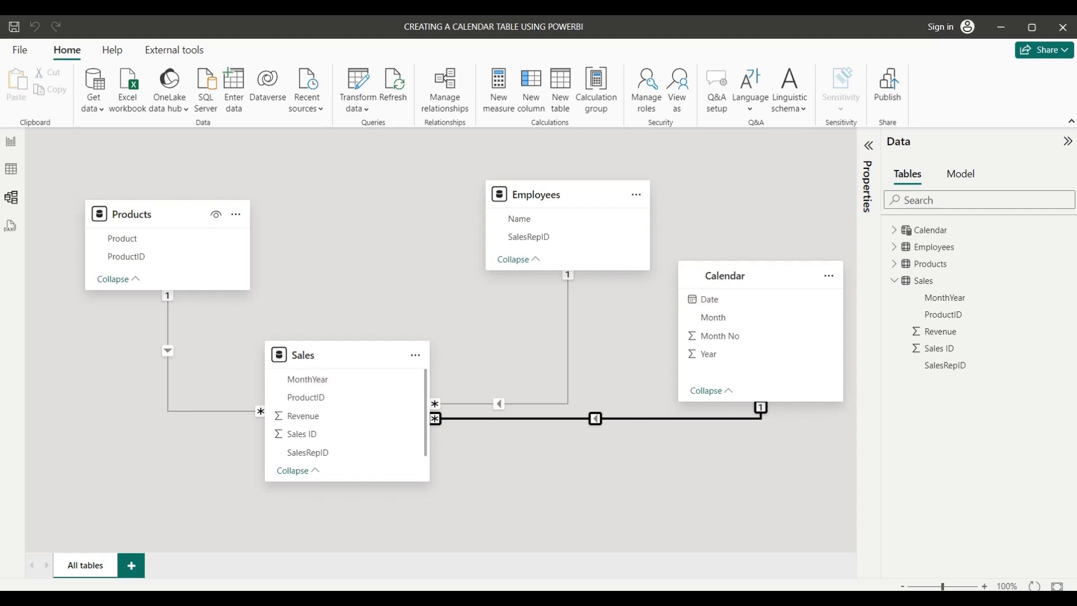
Insert a clustered column chart on report Page 1, enlarge it across most of the page and shift it slightly down
{"action": "left_click", "coordinate": [11, 142]}
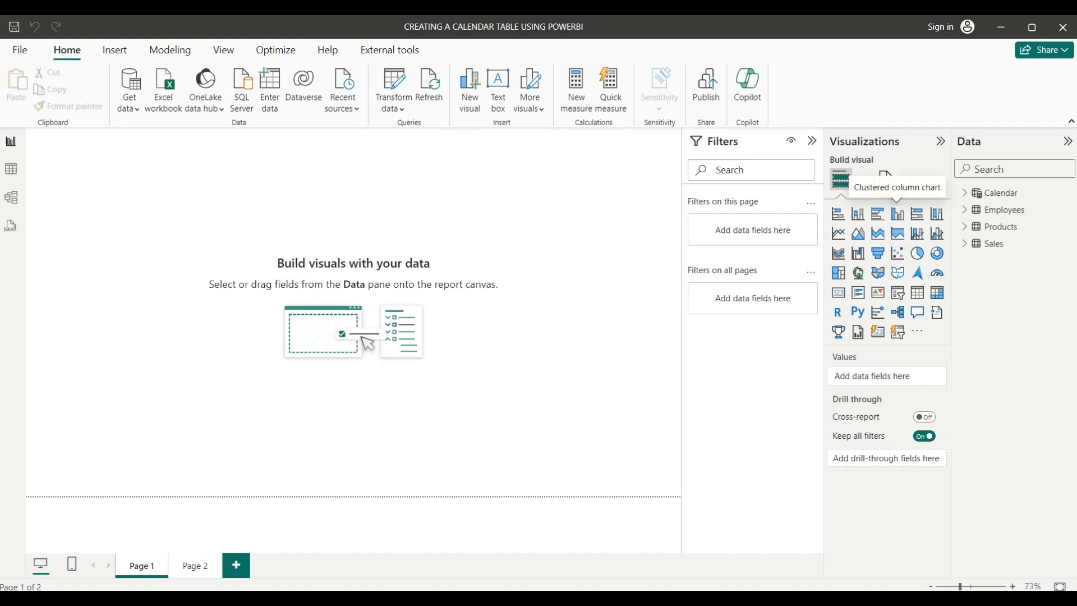
{"action": "left_click", "coordinate": [897, 214]}
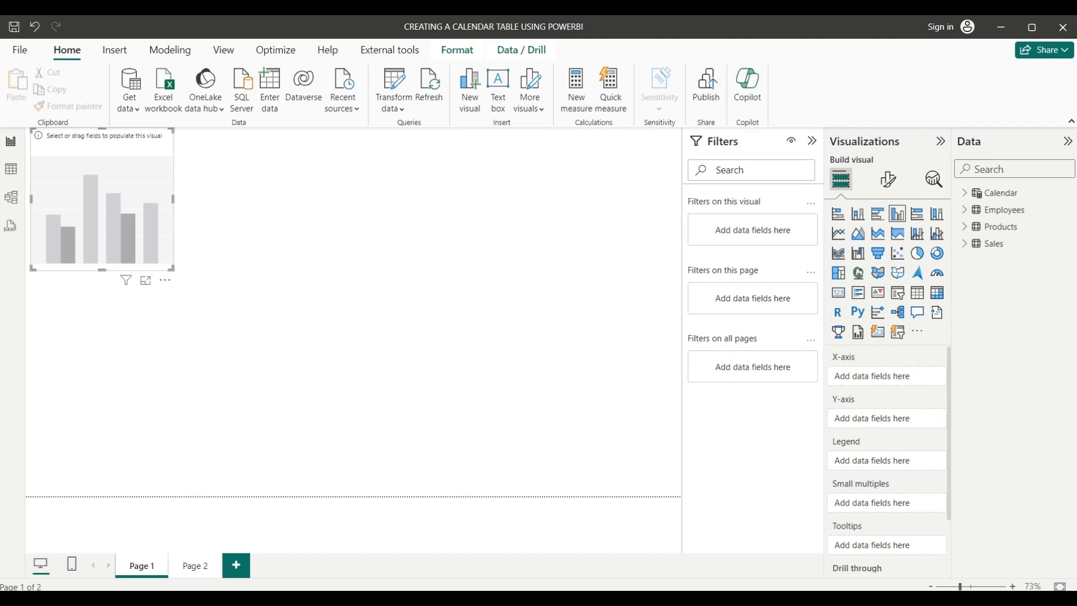
{"action": "left_click_drag", "start_coordinate": [173, 269], "coordinate": [661, 434]}
{"action": "left_click_drag", "start_coordinate": [595, 393], "coordinate": [610, 410]}
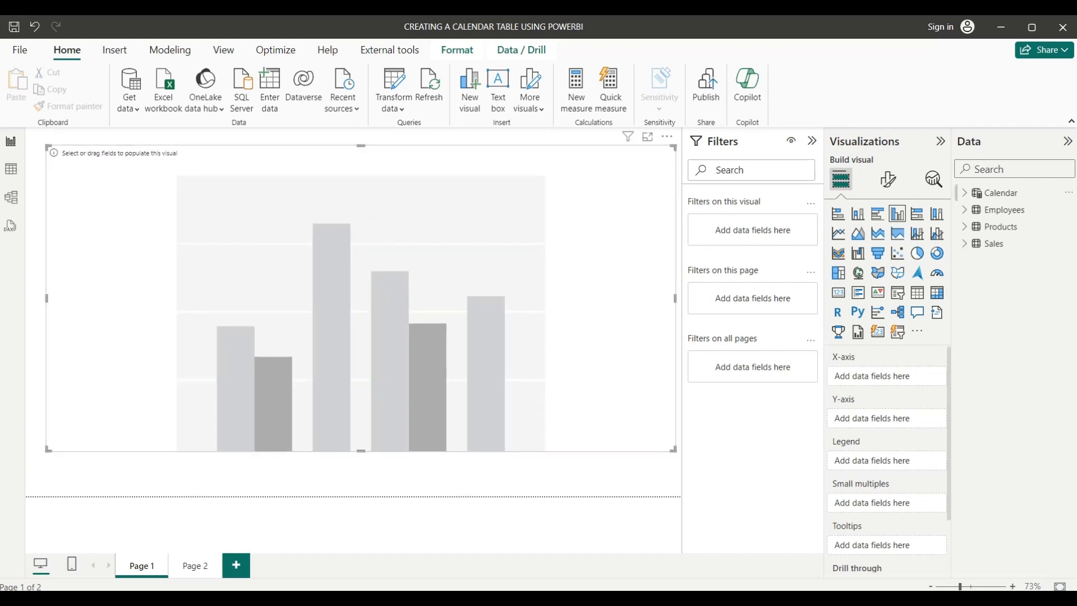
Plot Revenue from the Sales table on the chart's Y-axis and Date from the Calendar table on its X-axis
{"action": "left_click", "coordinate": [965, 242]}
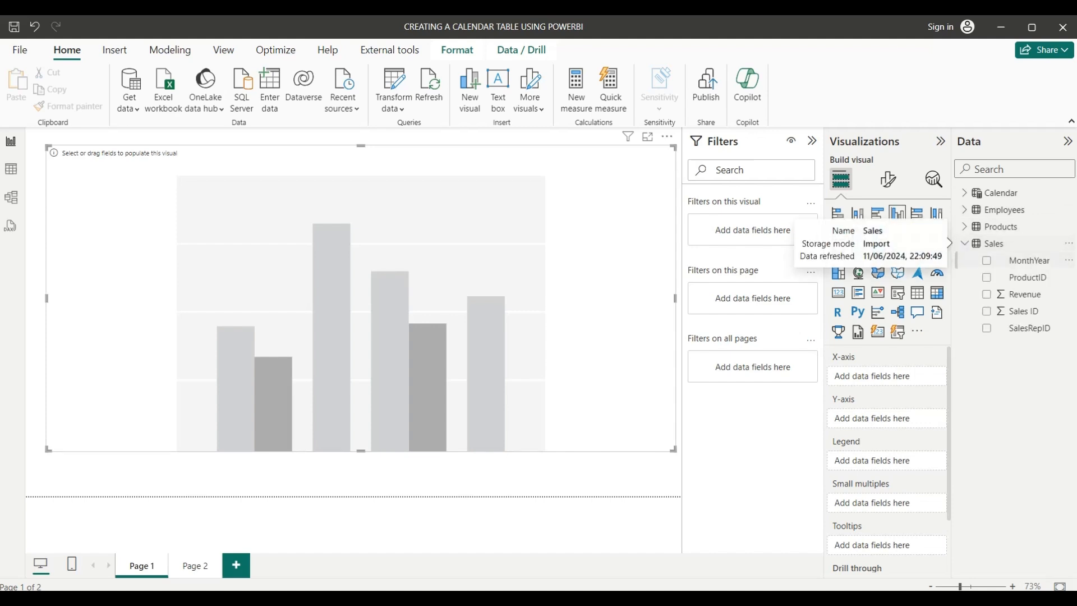
{"action": "left_click_drag", "start_coordinate": [1025, 294], "coordinate": [886, 419]}
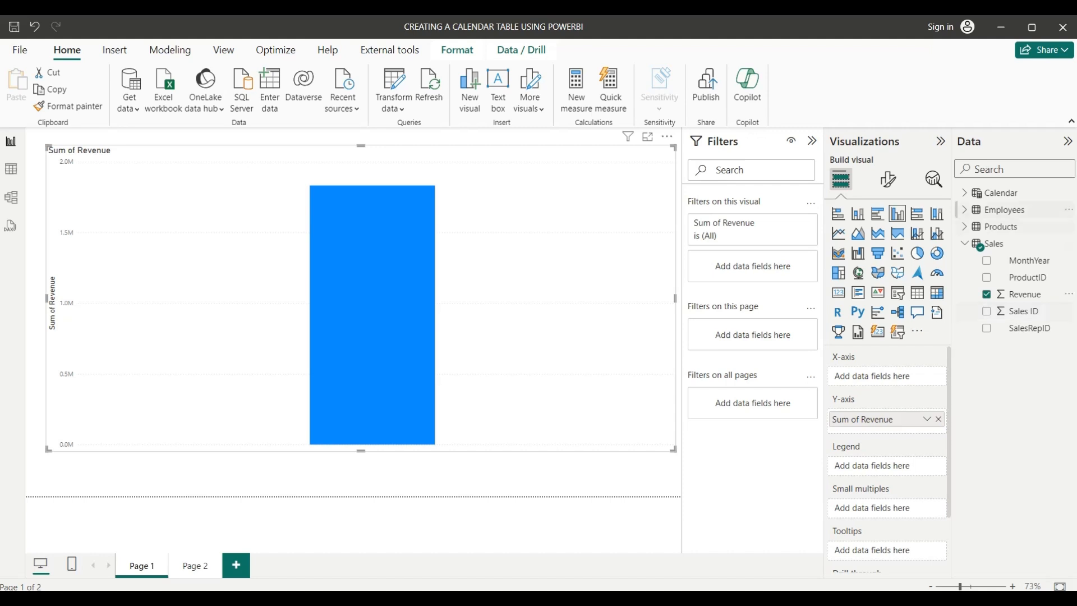
{"action": "left_click", "coordinate": [987, 192]}
{"action": "left_click_drag", "start_coordinate": [1017, 210], "coordinate": [867, 382]}
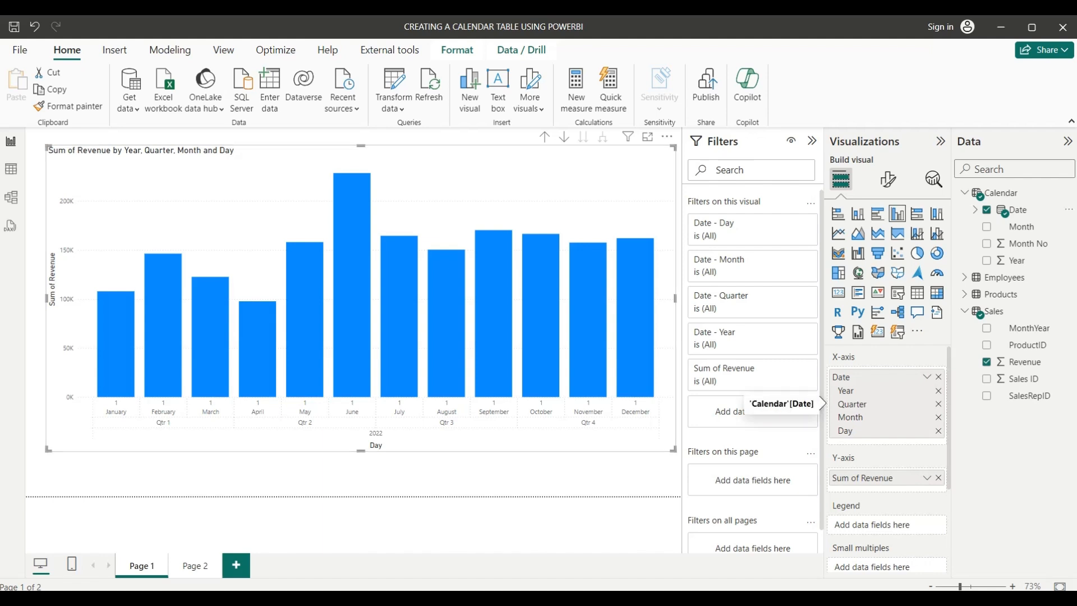
Remove the Quarter, Day and Year levels from the X-axis date hierarchy, keeping only Month
{"action": "left_click", "coordinate": [939, 404]}
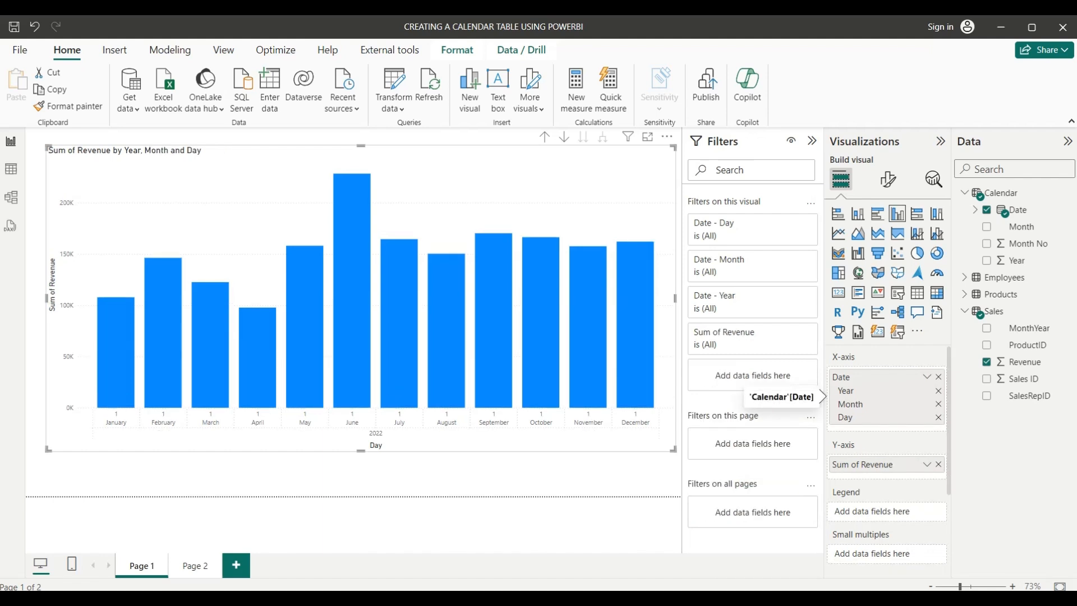
{"action": "left_click", "coordinate": [938, 417]}
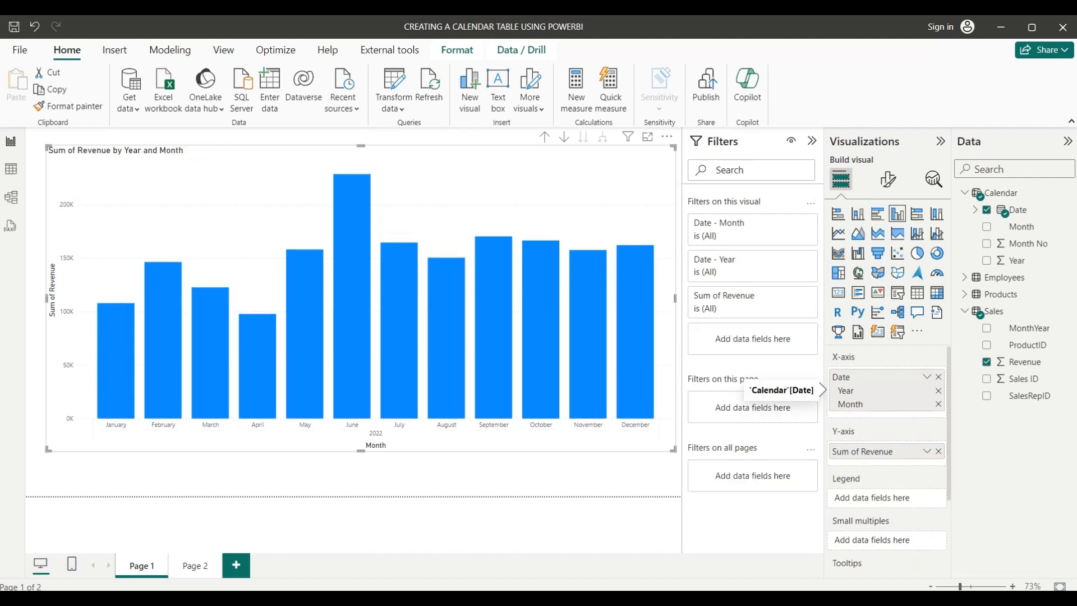
{"action": "left_click", "coordinate": [939, 391]}
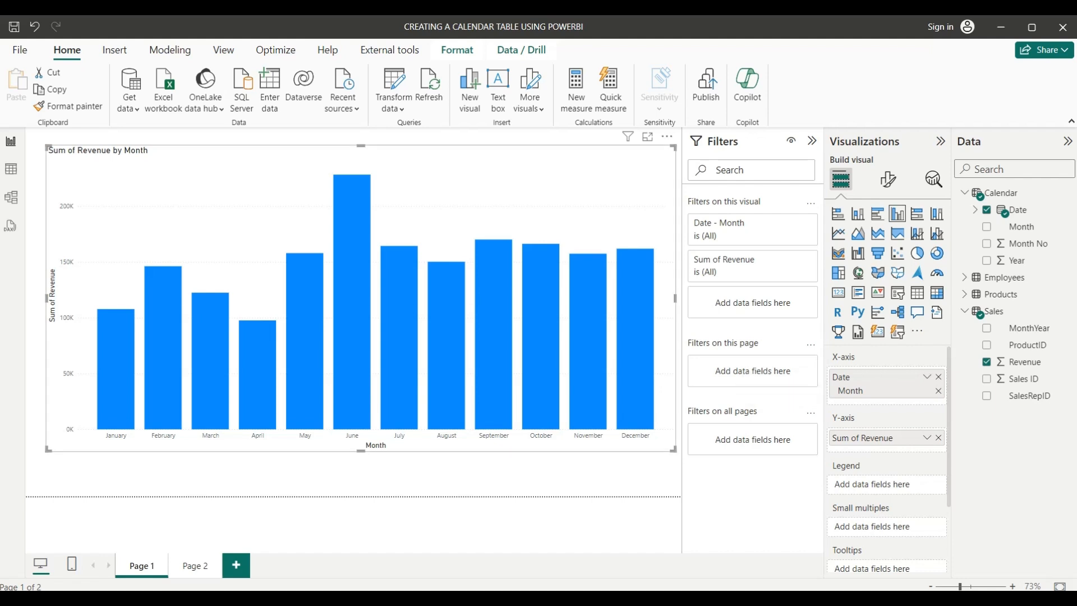